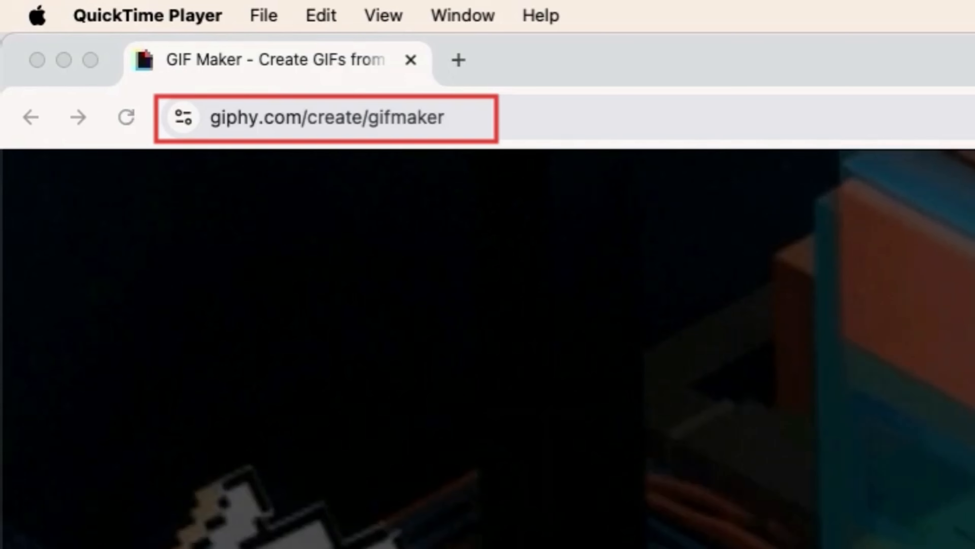
Step: Upload the video mobile logo reveal.M4V from the Downloads folder as the source for a new GIF
key(super+Tab)
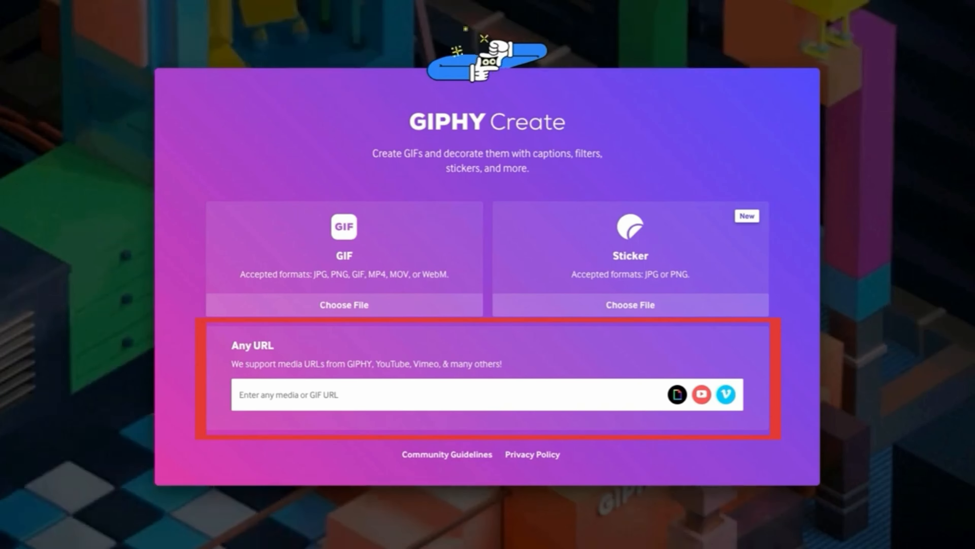
click(299, 304)
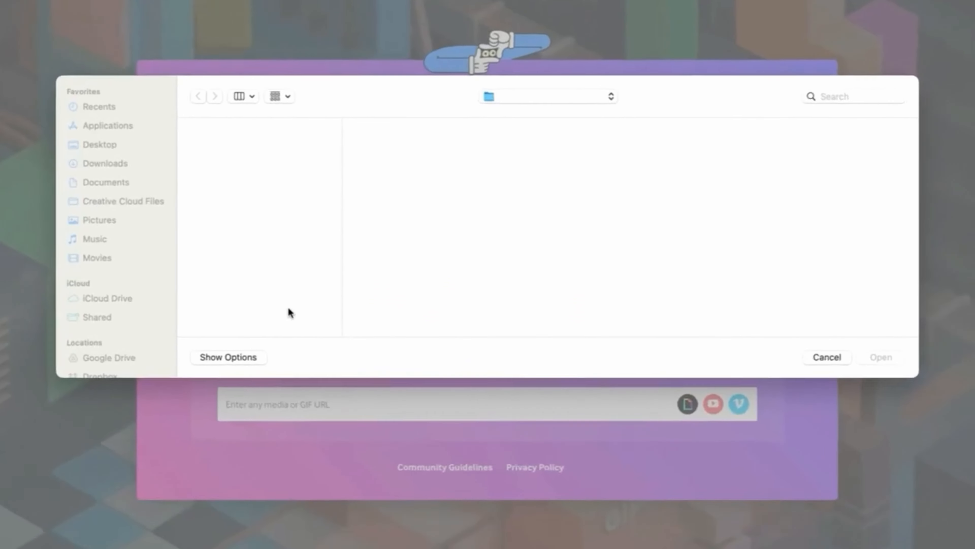
click(278, 150)
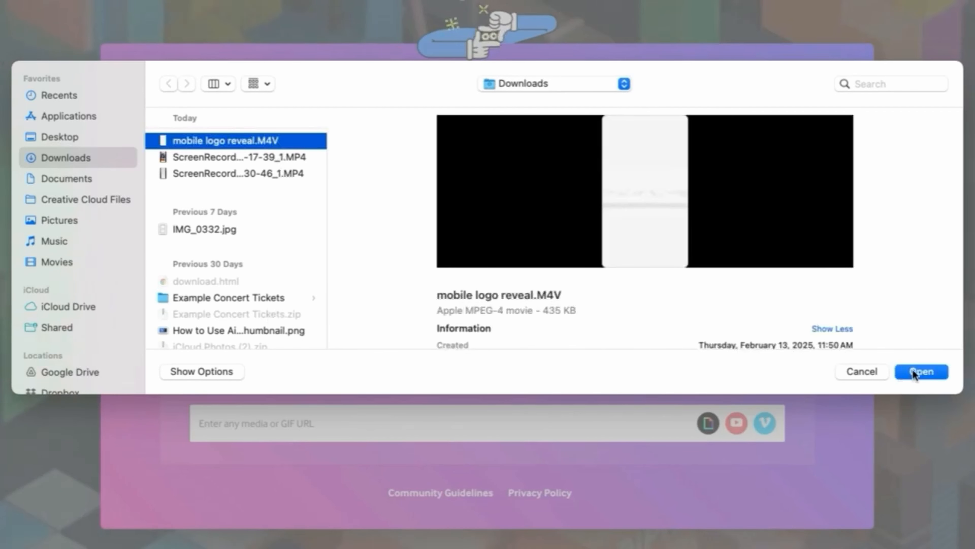
click(918, 371)
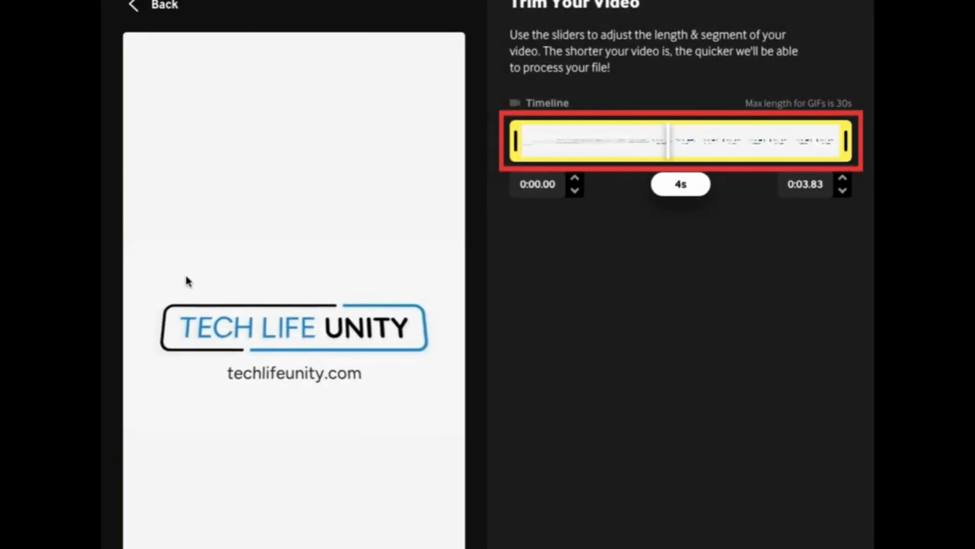
Step: Try a shorter trim range by moving the clip's end point, and set the loop type to Reverse
drag(843, 146, 630, 147)
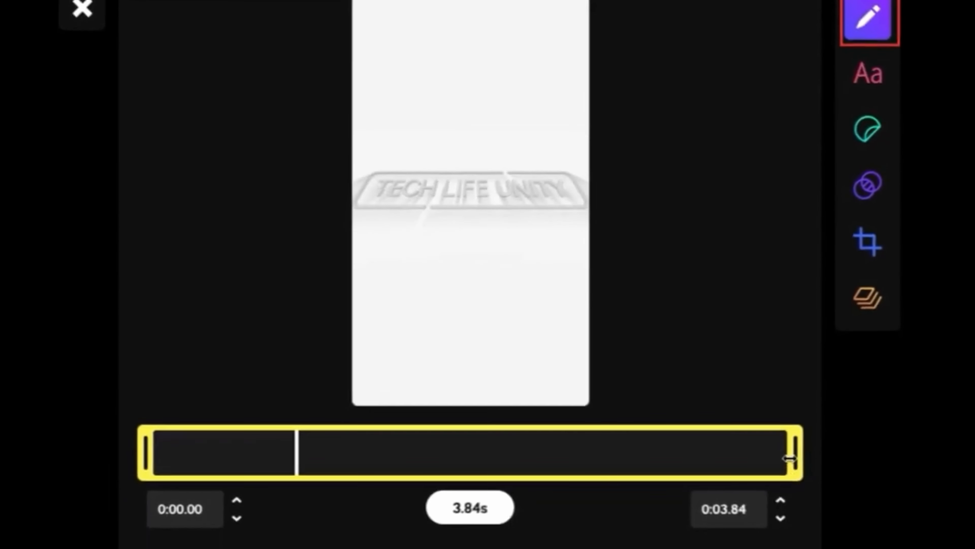
drag(789, 458, 492, 475)
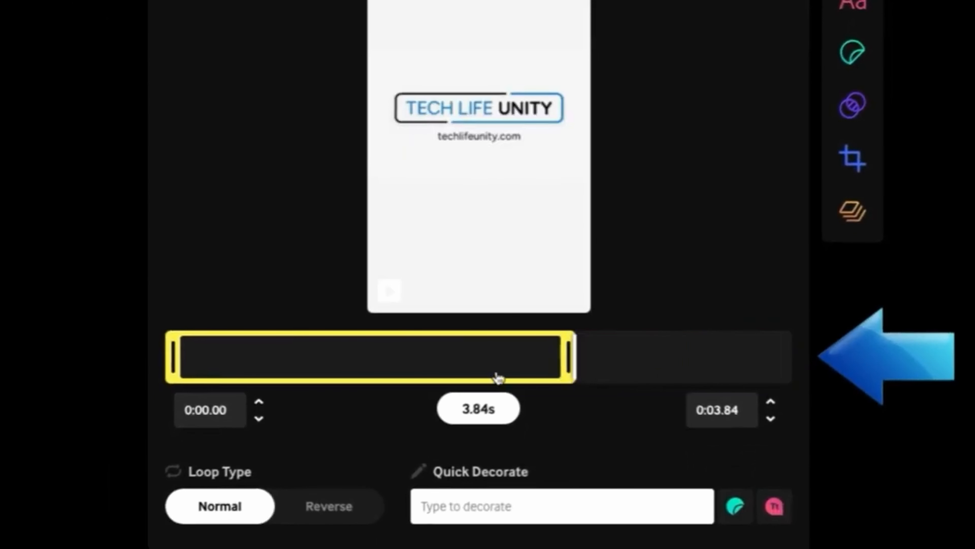
drag(498, 378, 401, 365)
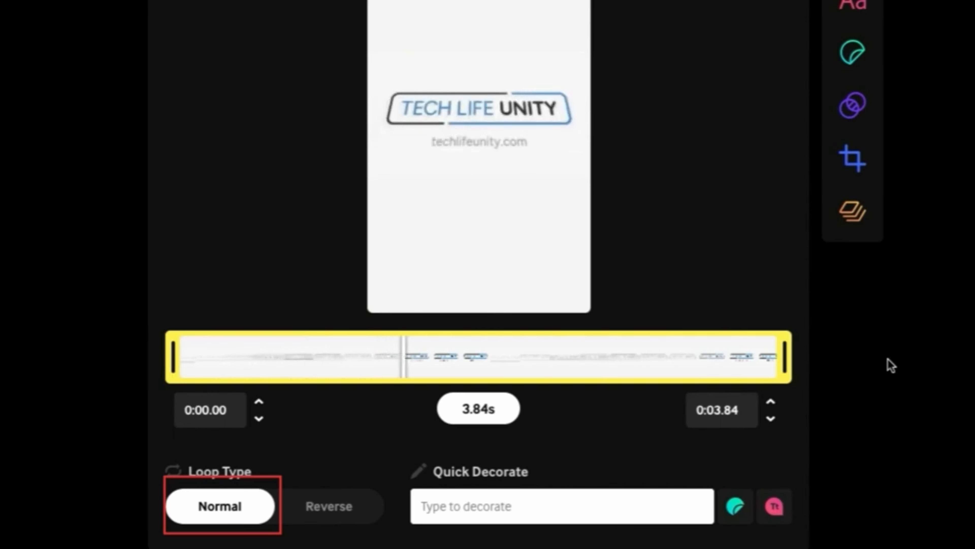
click(310, 519)
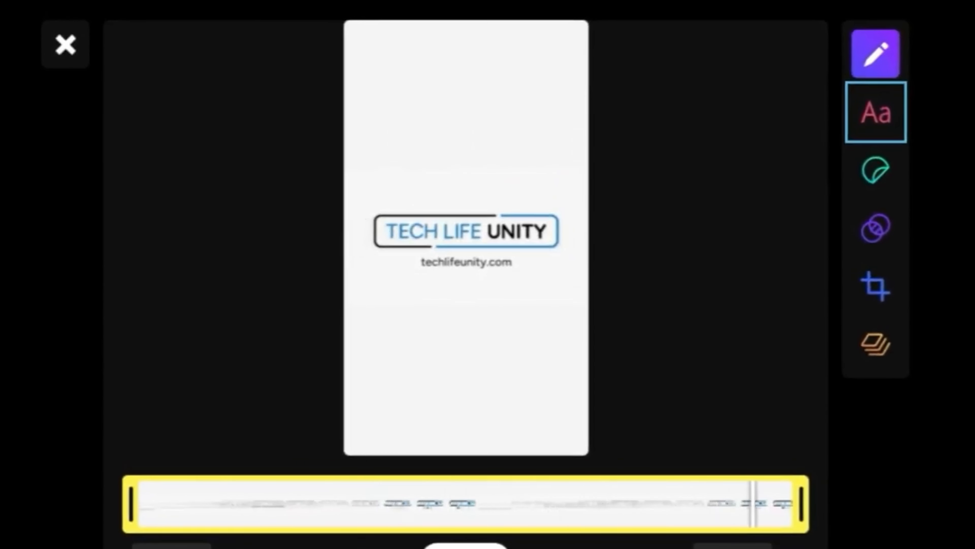
Step: Add a caption reading "example text" to the GIF
click(888, 117)
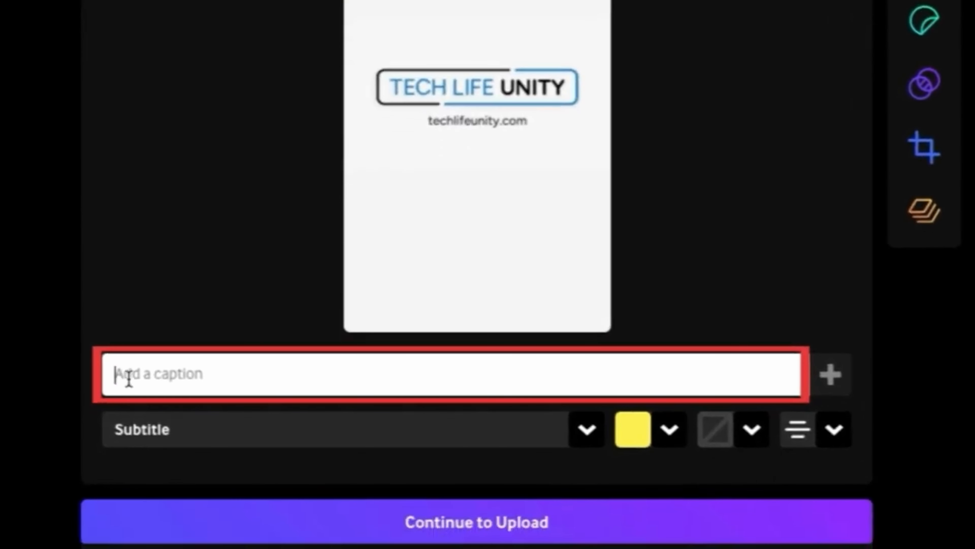
text(example text)
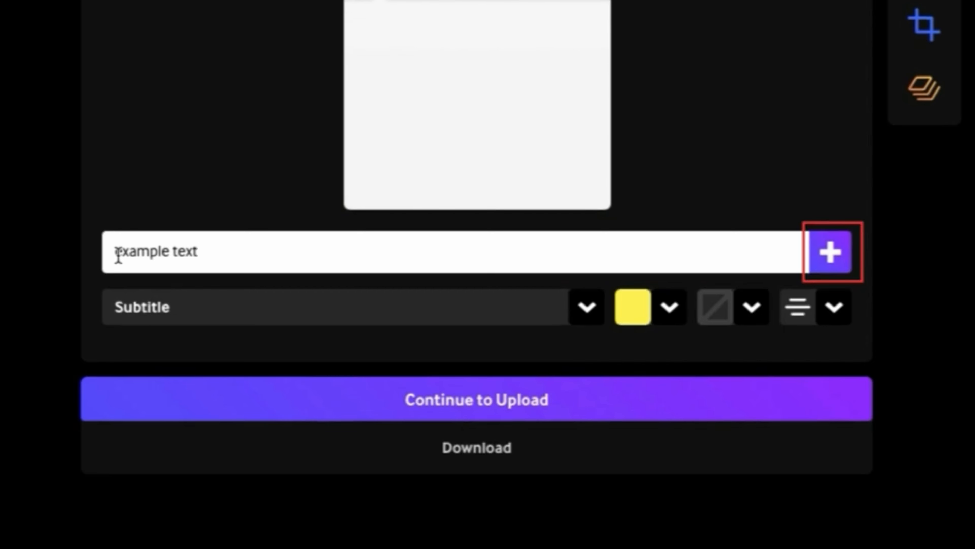
click(826, 253)
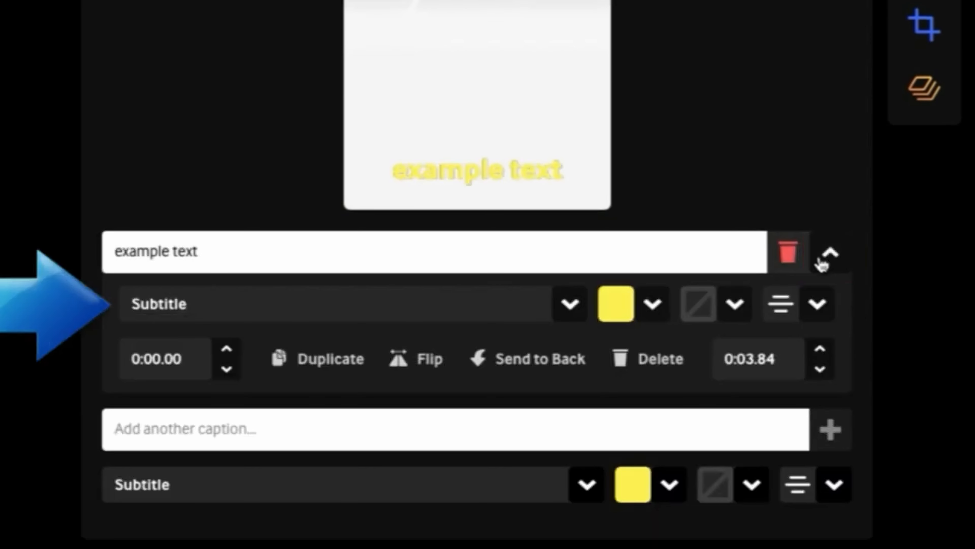
Step: Set the "example text" caption's font to GIPHY and its fill color to black
click(342, 302)
click(173, 368)
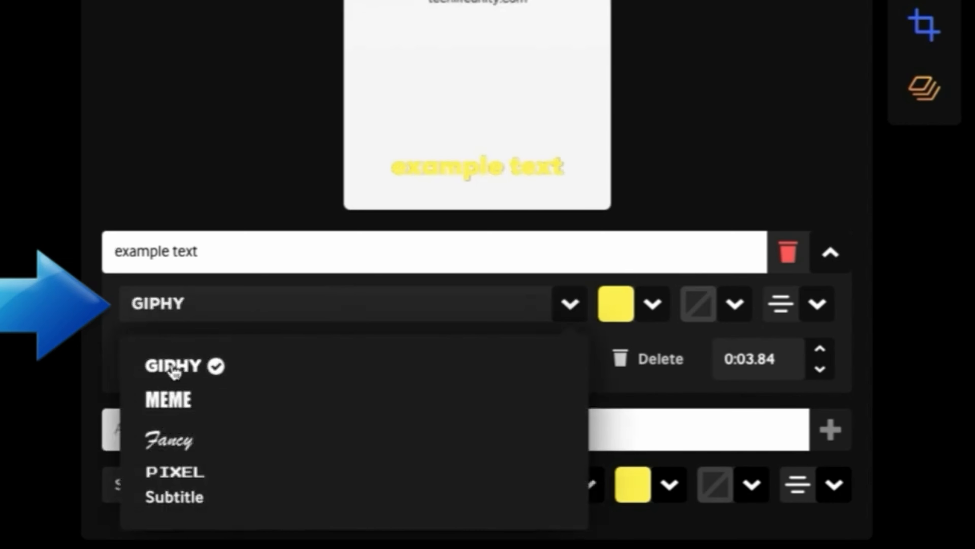
click(622, 304)
click(460, 415)
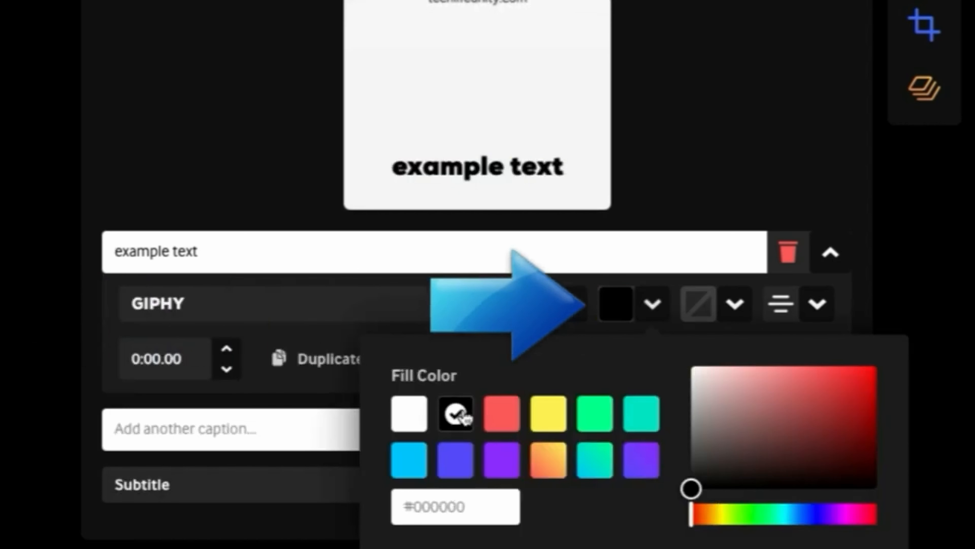
Step: Give the caption a Thin outline and adjust the outline color to a light blue
click(698, 303)
click(586, 180)
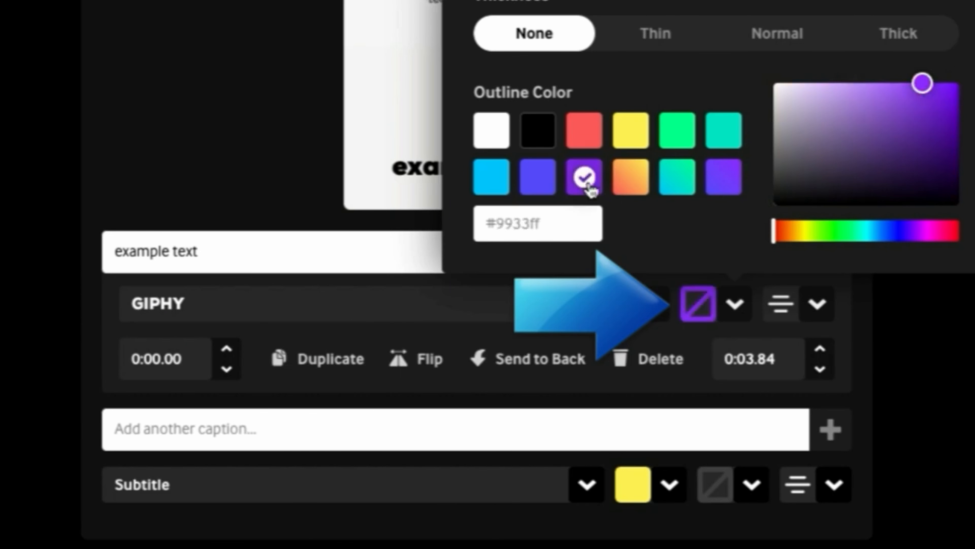
click(672, 45)
click(537, 181)
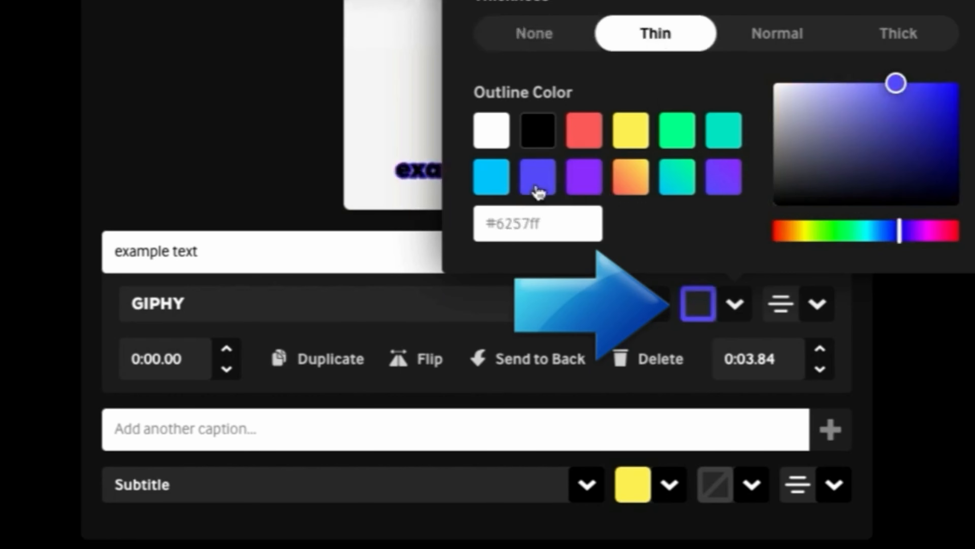
drag(890, 232, 882, 232)
click(922, 319)
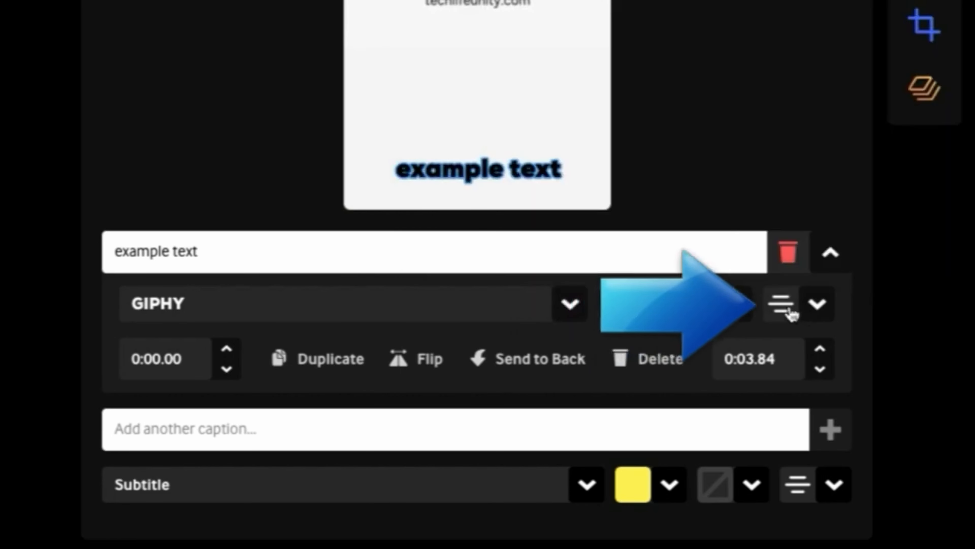
Step: Try Left and Right text alignment for the caption and set it back to Center
click(784, 309)
click(673, 427)
click(925, 415)
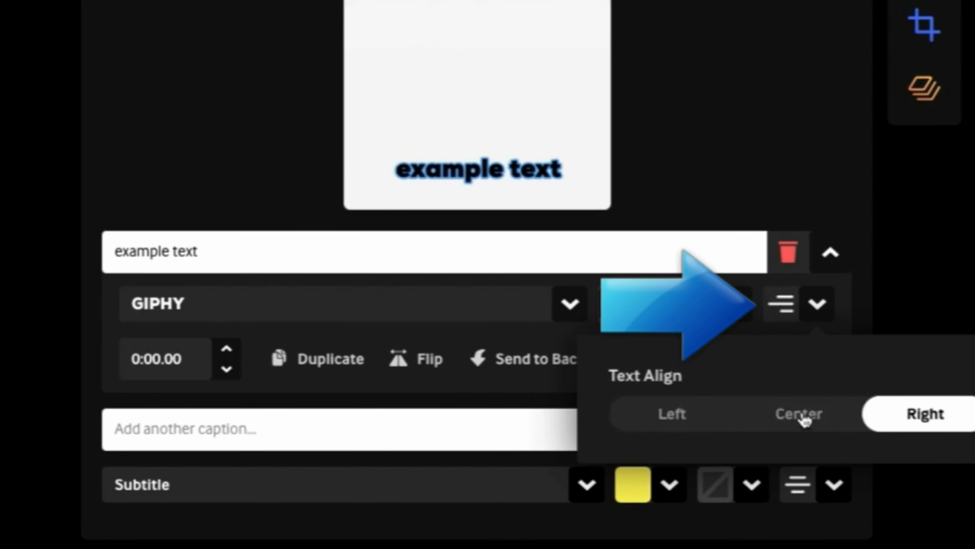
click(802, 418)
click(867, 266)
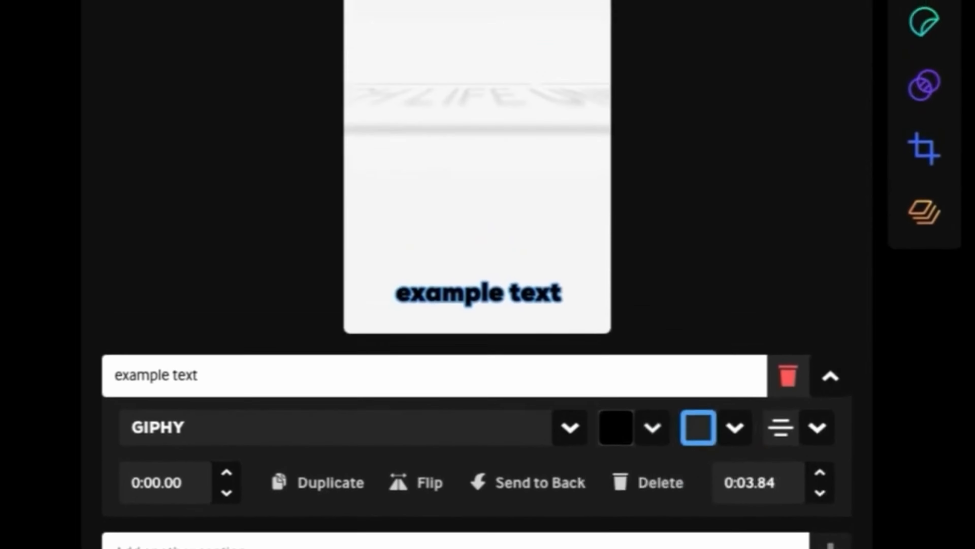
Step: Move the caption above the logo, adjust its size and rotate it counterclockwise so it slants upward
drag(484, 350, 494, 38)
mouse_move(495, 163)
mouse_down()
mouse_move(507, 153)
mouse_move(505, 388)
mouse_move(518, 445)
mouse_move(506, 161)
mouse_up()
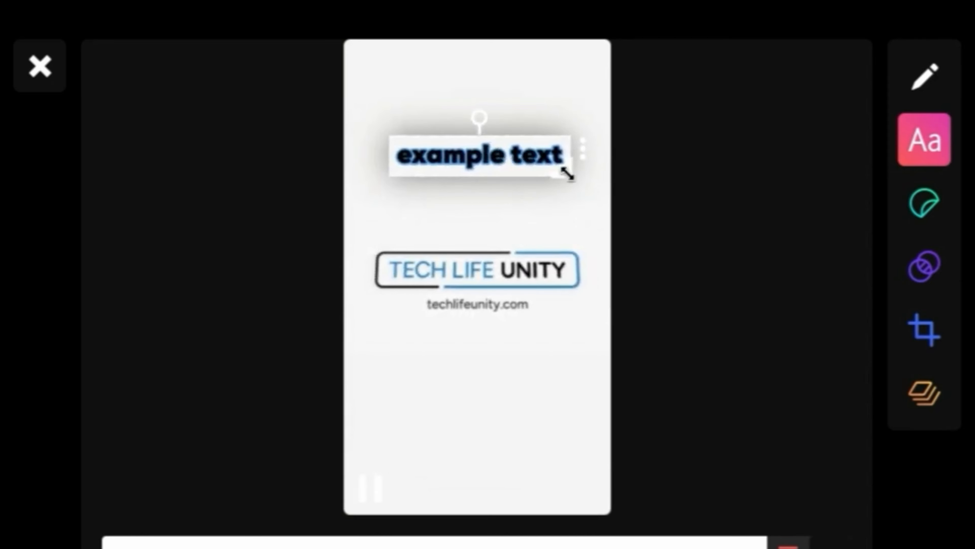
drag(568, 174, 565, 193)
drag(481, 122, 467, 92)
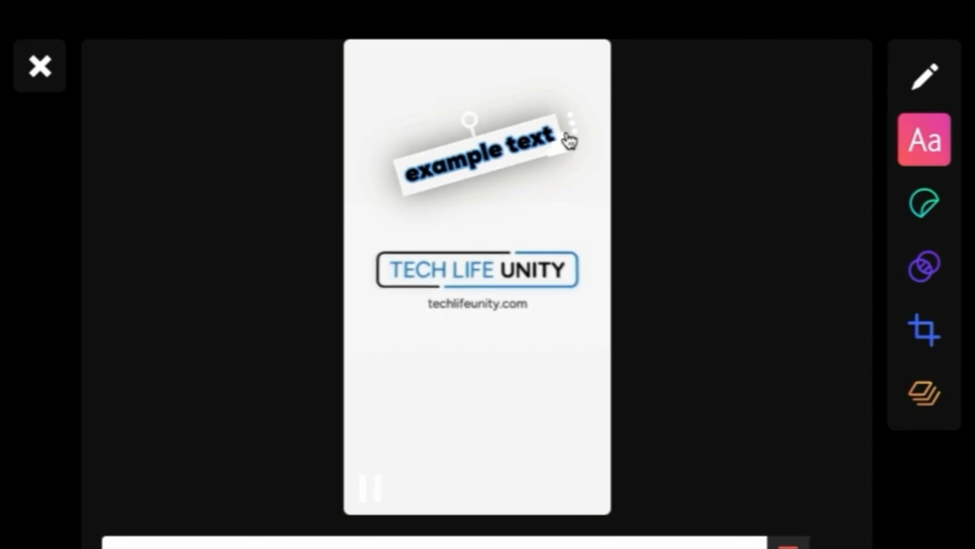
click(666, 177)
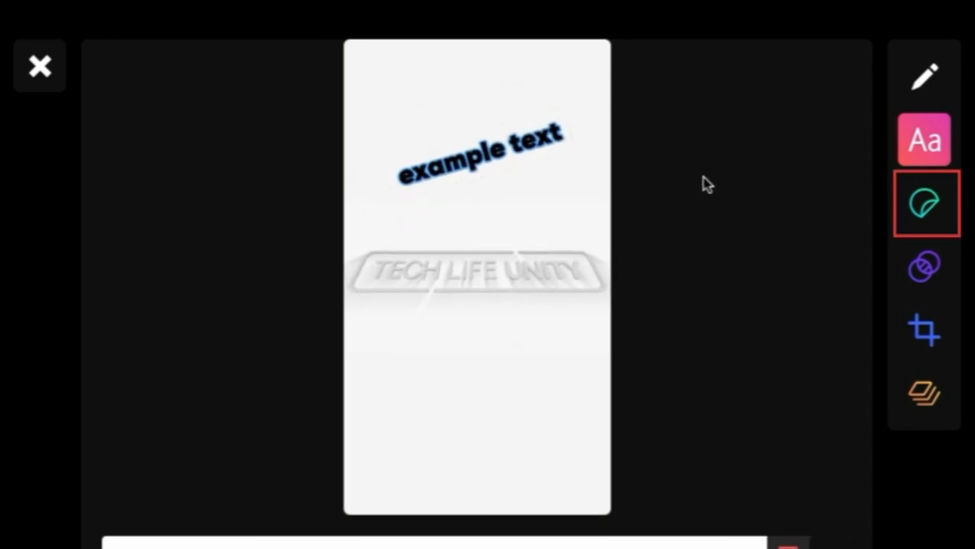
Step: Search the stickers for "computer" and add the gray desktop monitor sticker to the GIF
click(940, 213)
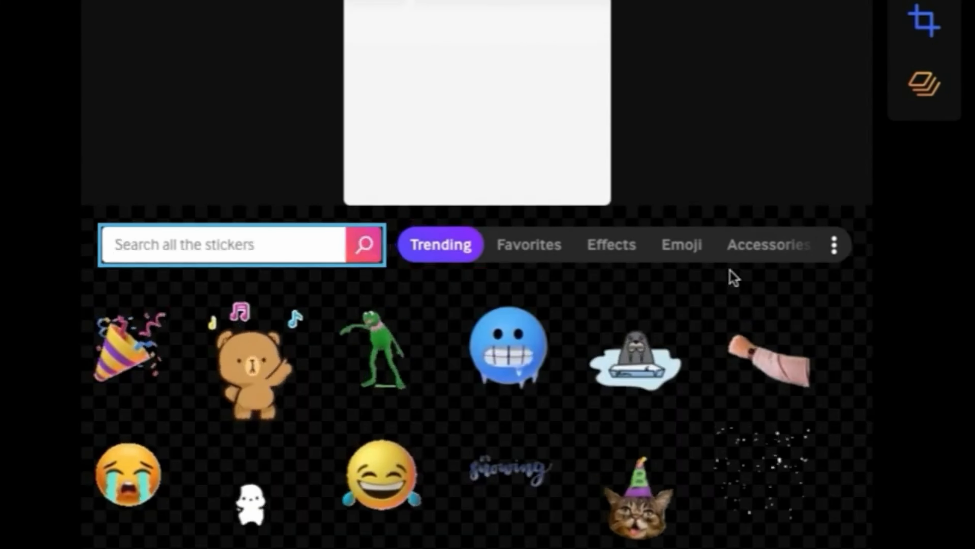
click(170, 246)
text(computer)
click(364, 248)
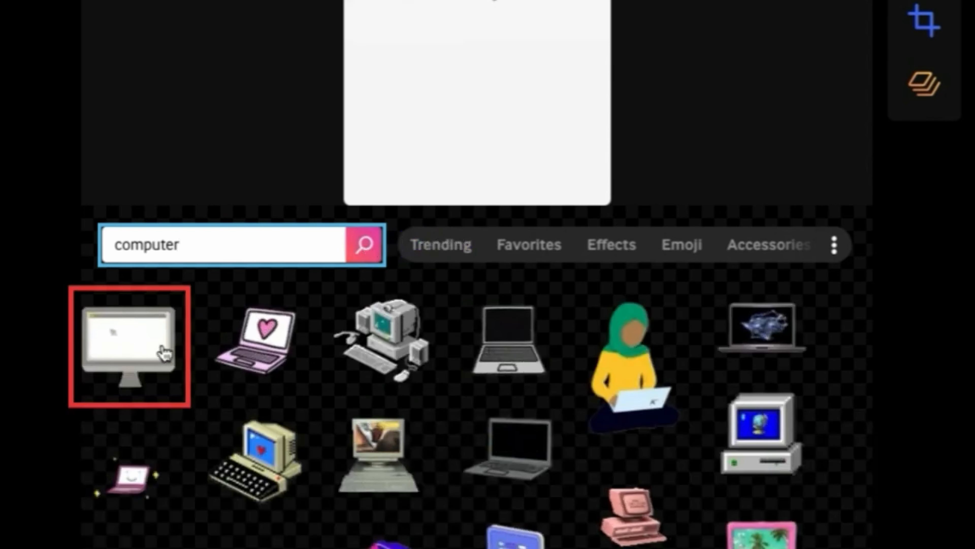
click(127, 346)
Step: Shrink the monitor sticker and place it centered below the website address under the logo
scroll(492, 73, up, 2)
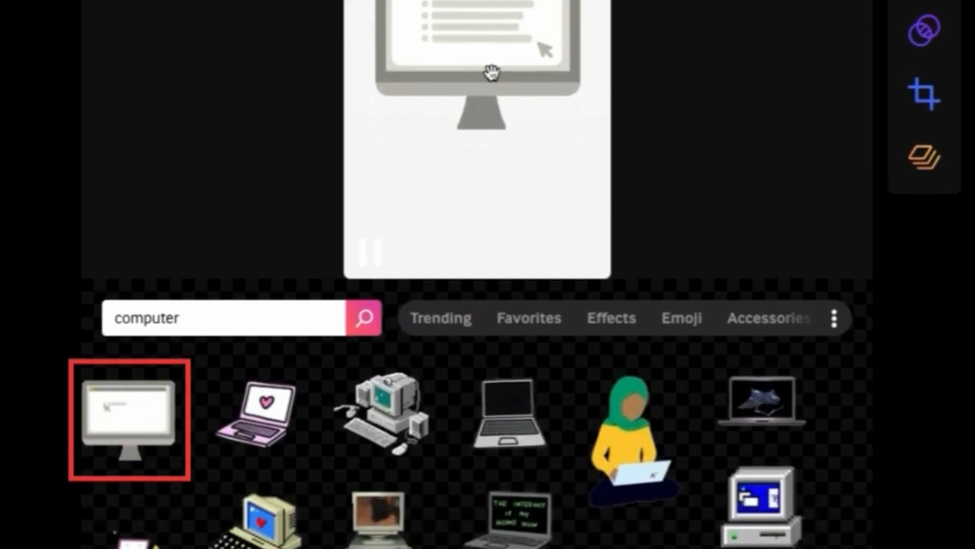
scroll(492, 73, up, 5)
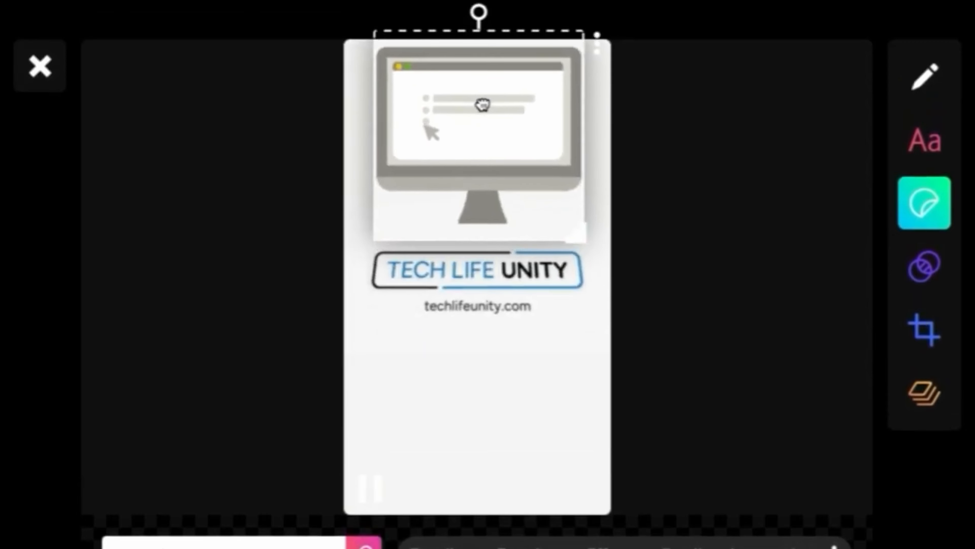
drag(483, 105, 483, 123)
drag(566, 246, 538, 215)
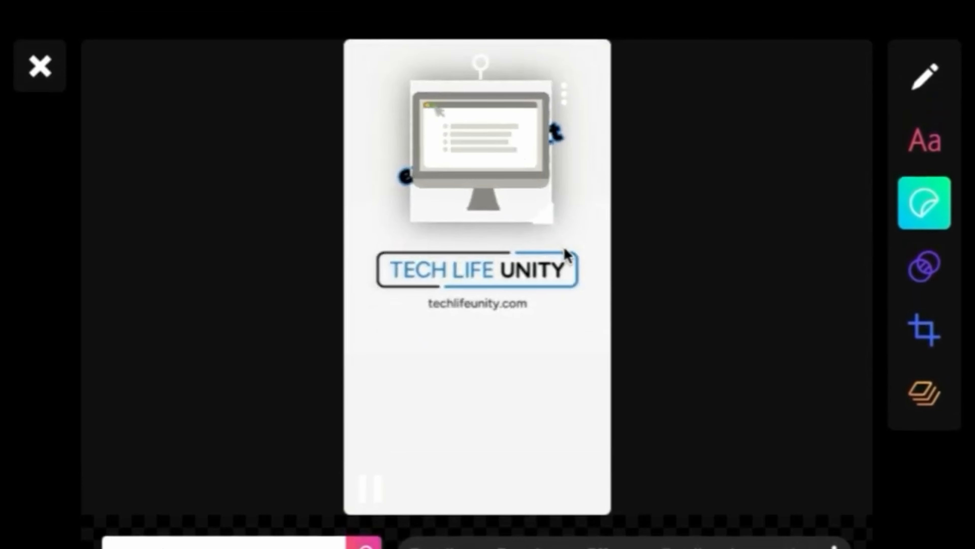
drag(565, 248, 566, 248)
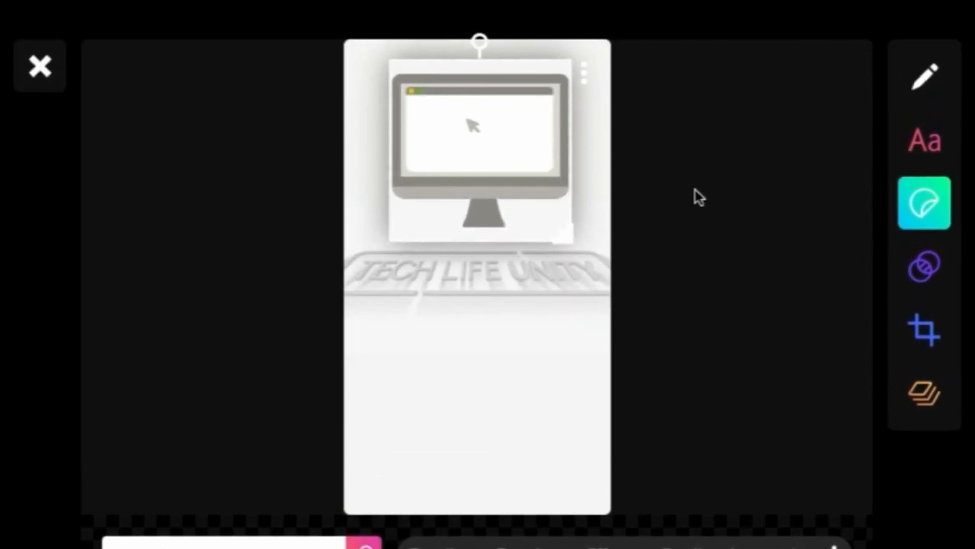
drag(481, 39, 436, 242)
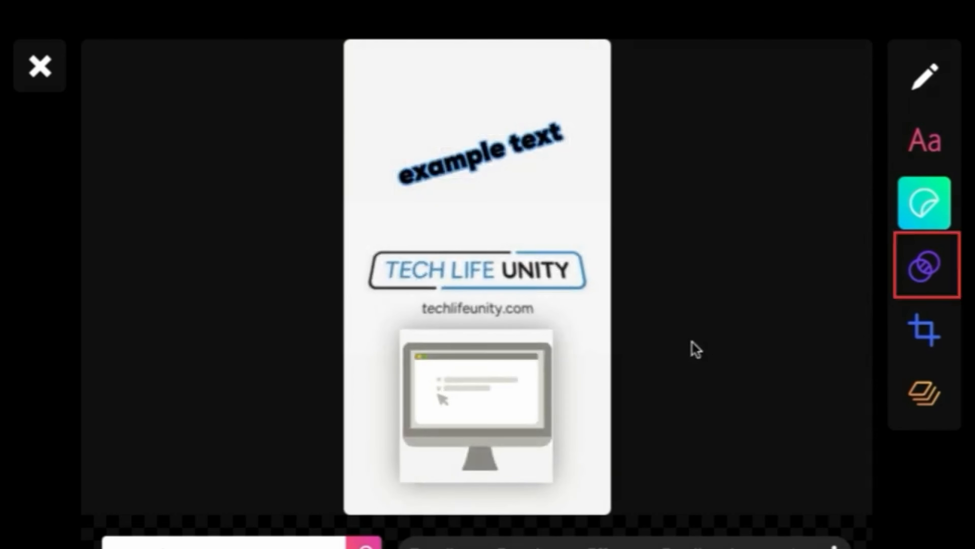
click(695, 349)
Step: Try the Black & White, Rainbow, Rumble, VHS and Groovy filters, lower Groovy's intensity to 4%, and return to No Filter
click(910, 275)
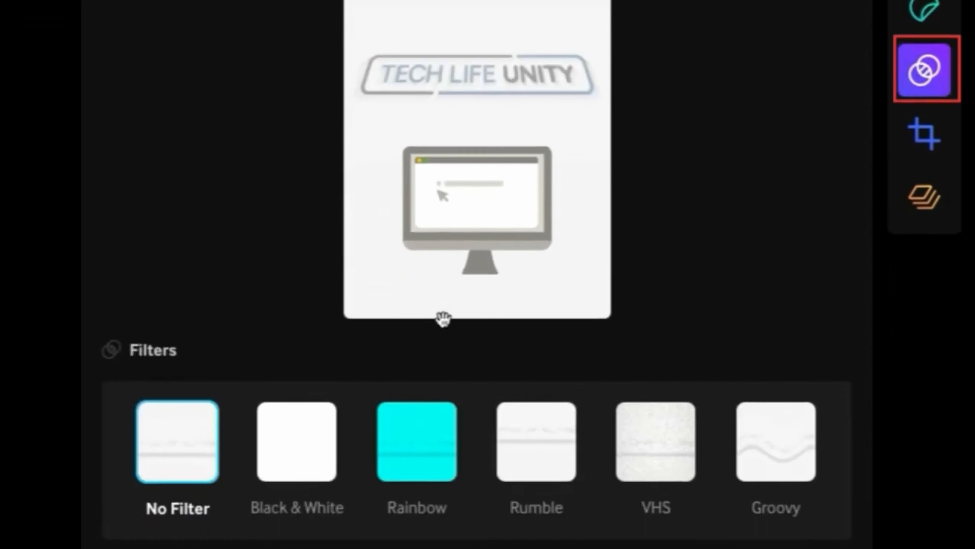
click(290, 532)
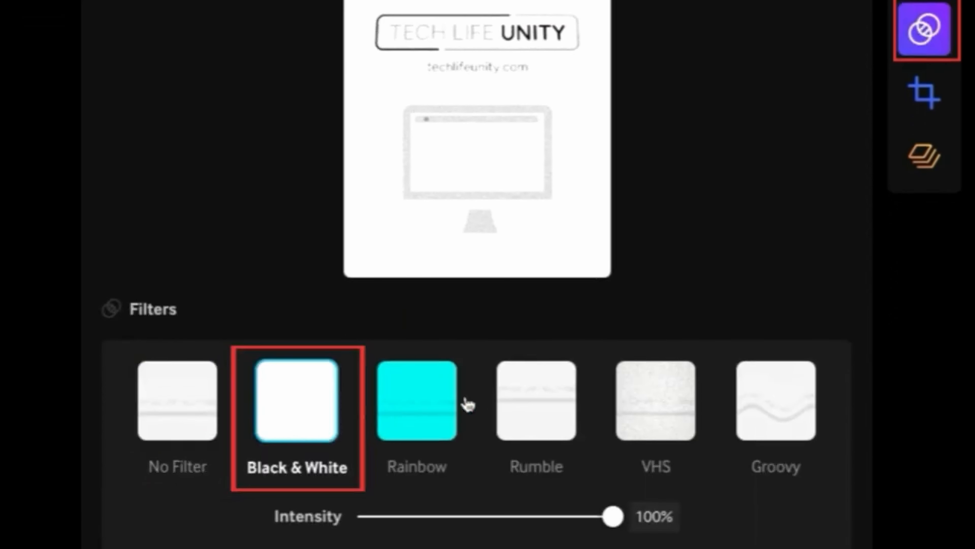
click(454, 403)
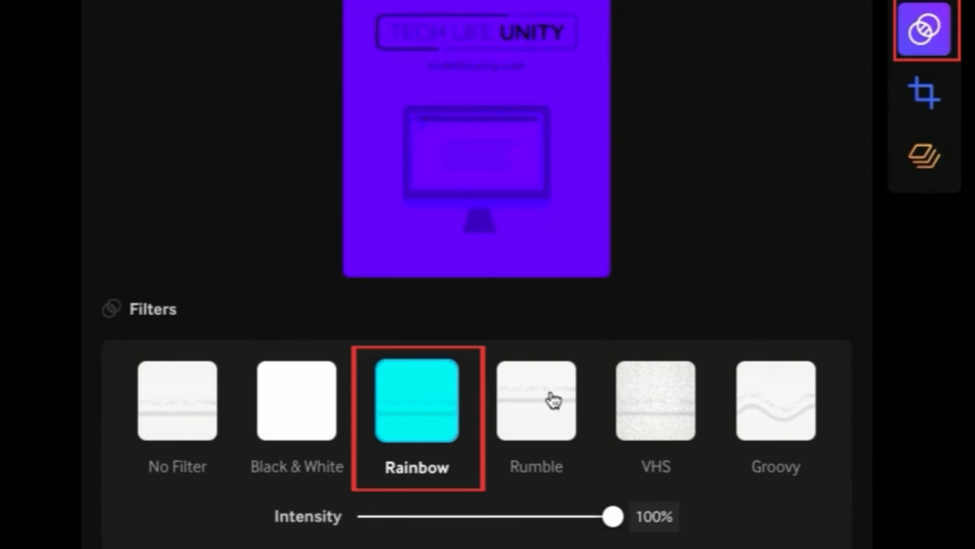
click(553, 400)
click(664, 403)
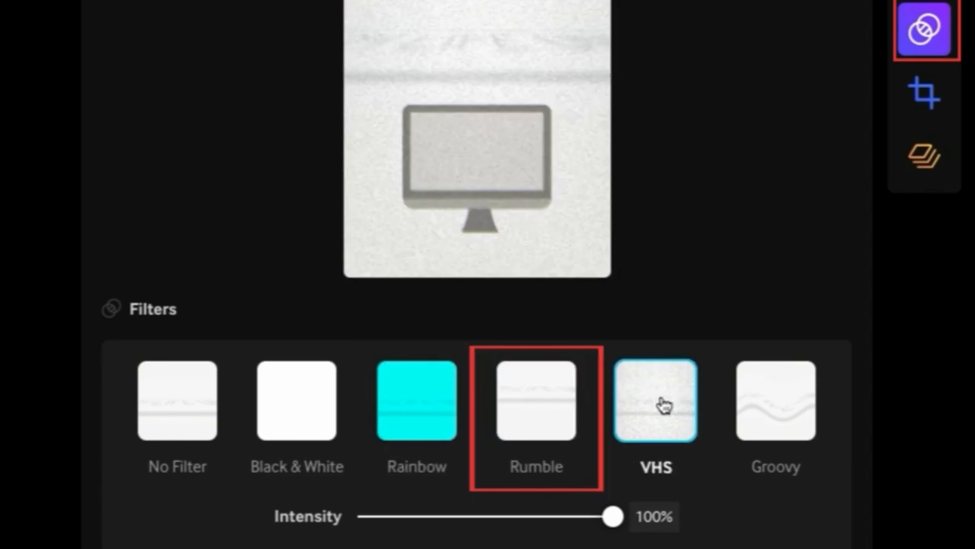
click(801, 418)
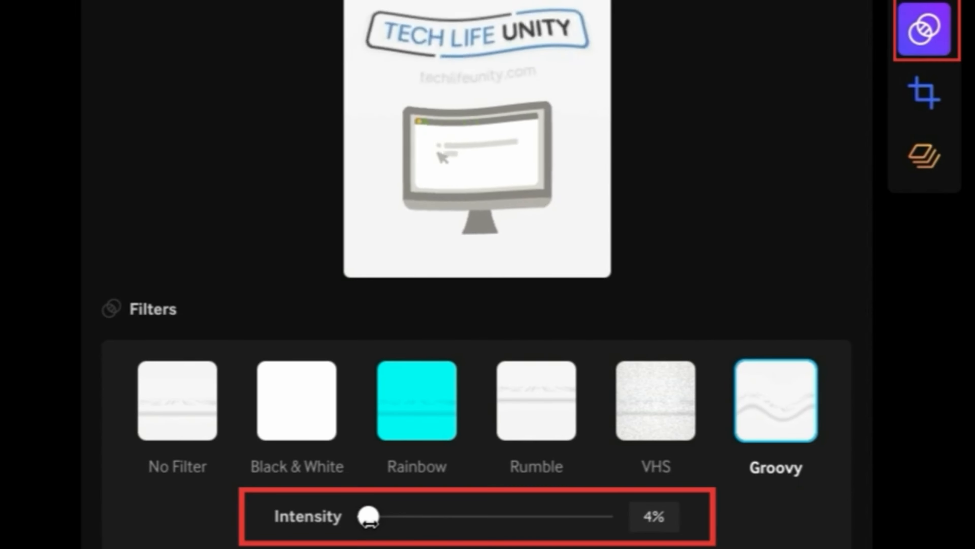
click(184, 431)
Step: Try the Landscape aspect ratio for cropping the GIF and switch it to Square
click(917, 101)
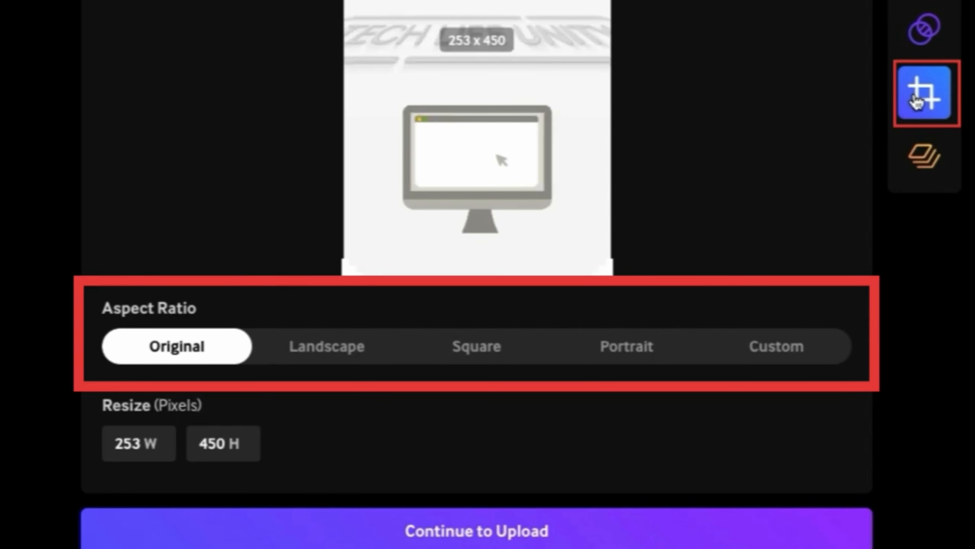
click(310, 356)
click(496, 355)
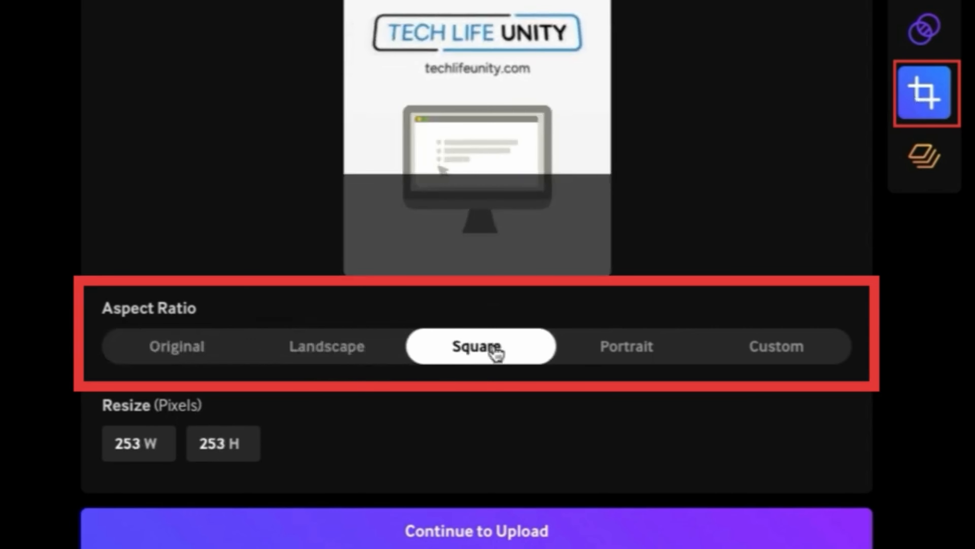
Step: Try the Portrait aspect ratio and a Custom crop of about 253 by 309 pixels, shift the crop area down, and return to Original
click(619, 355)
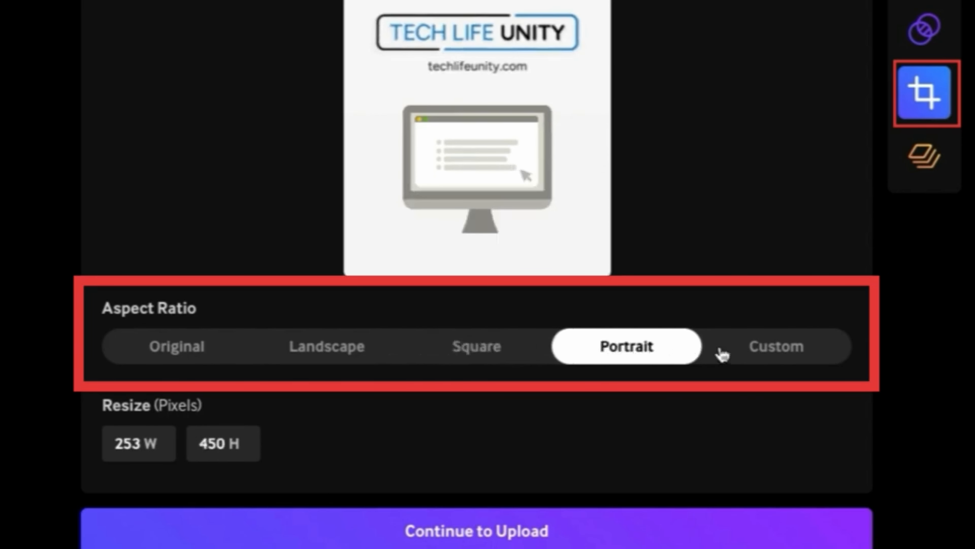
click(806, 355)
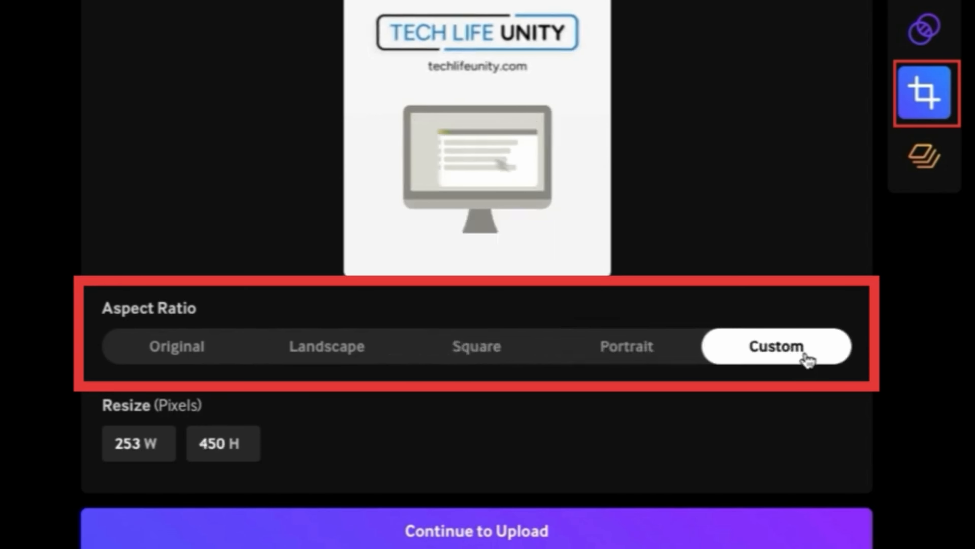
drag(604, 273, 636, 131)
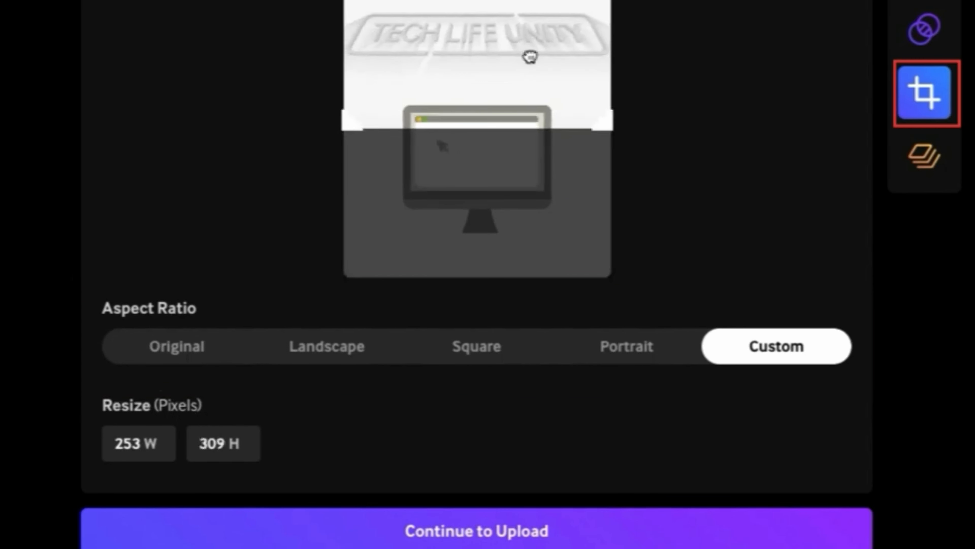
drag(529, 57, 531, 109)
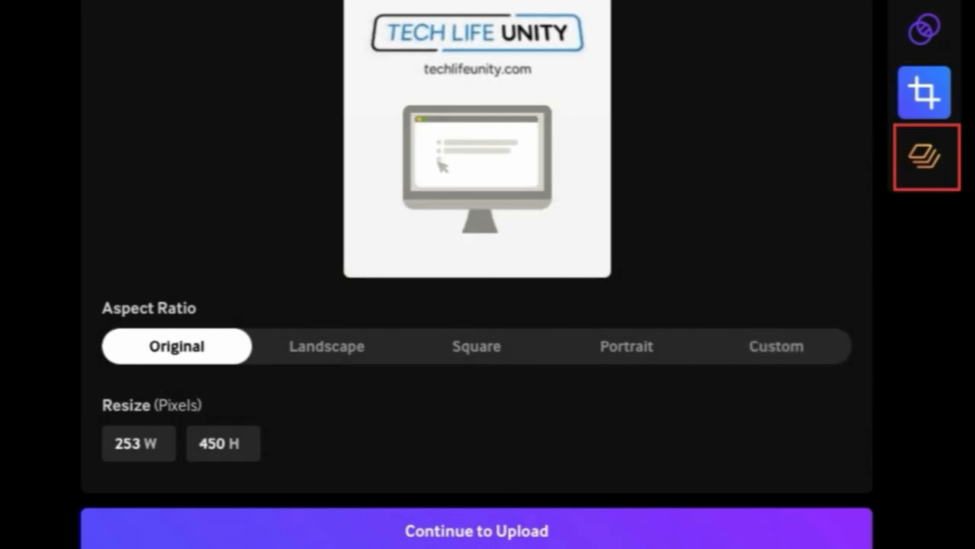
Step: Move the text layer above the monitor sticker layer and trim both, shortening the text to 3.23 s and delaying the sticker's start
click(924, 162)
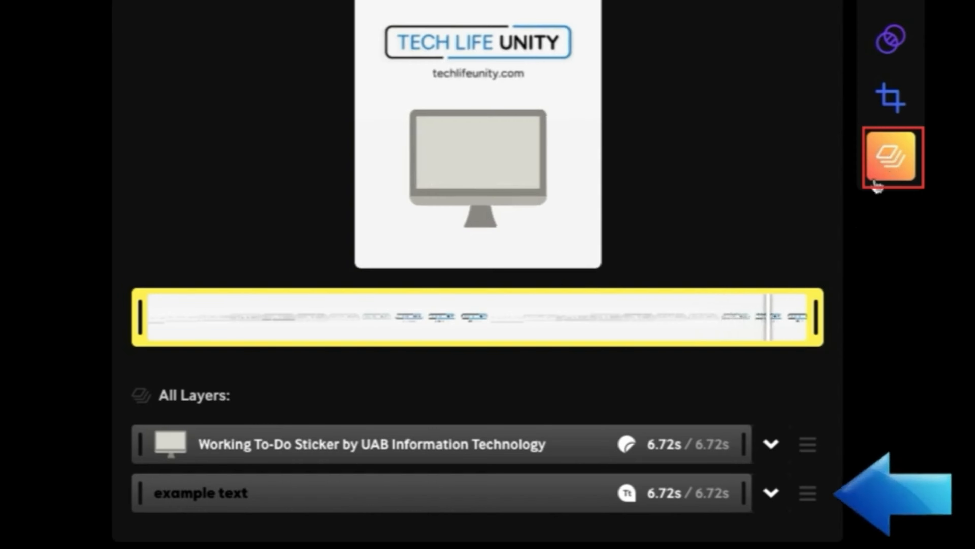
drag(801, 496, 803, 435)
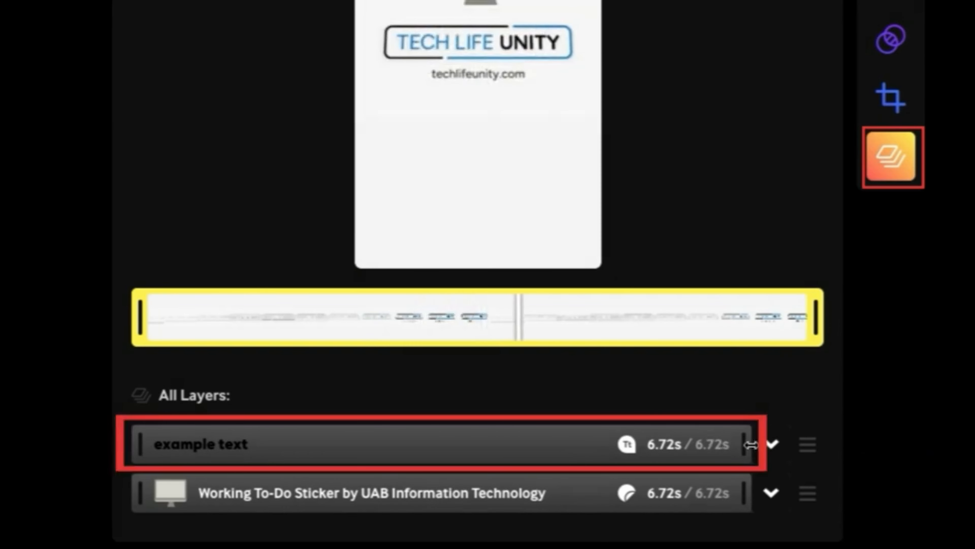
drag(744, 445, 440, 452)
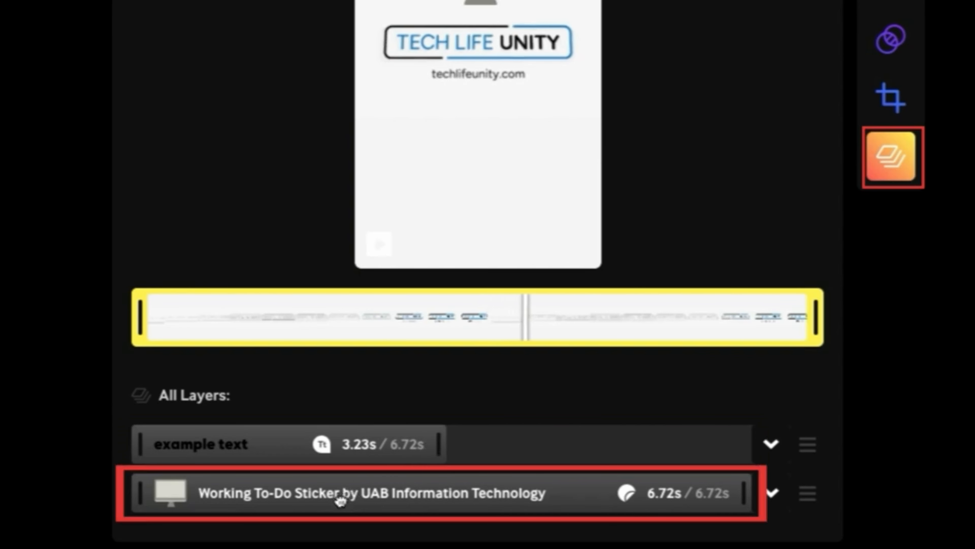
drag(139, 504, 277, 494)
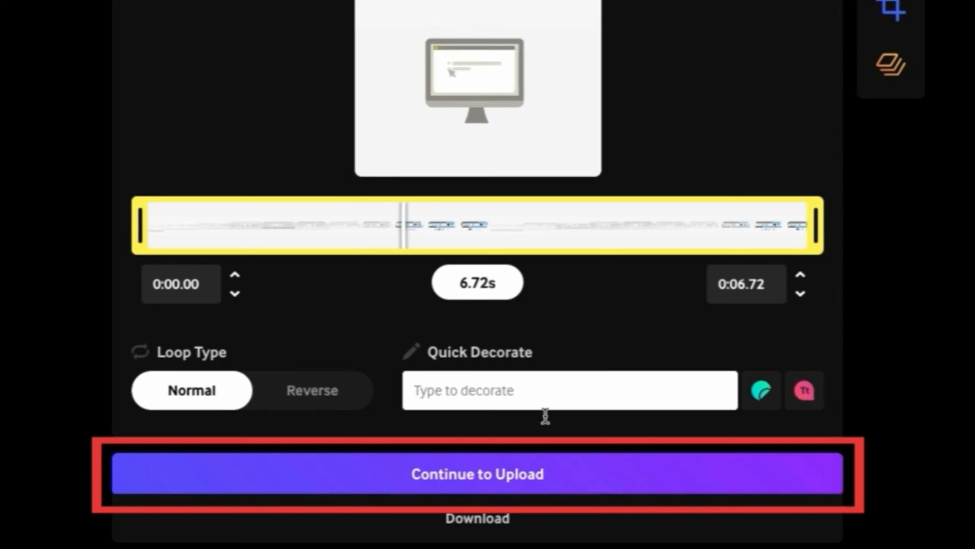
Step: Continue to the upload details, try Private visibility for the GIF and set it back to Public
click(562, 479)
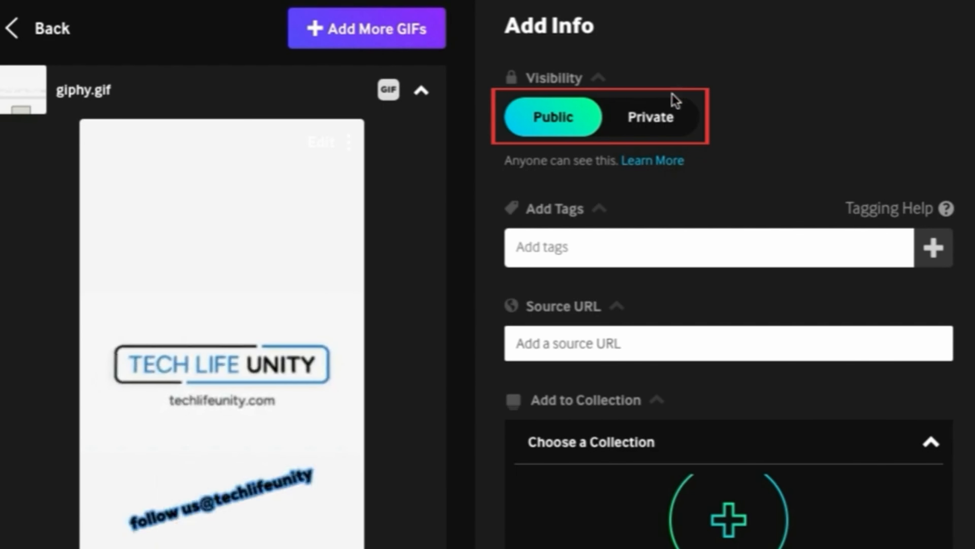
click(645, 120)
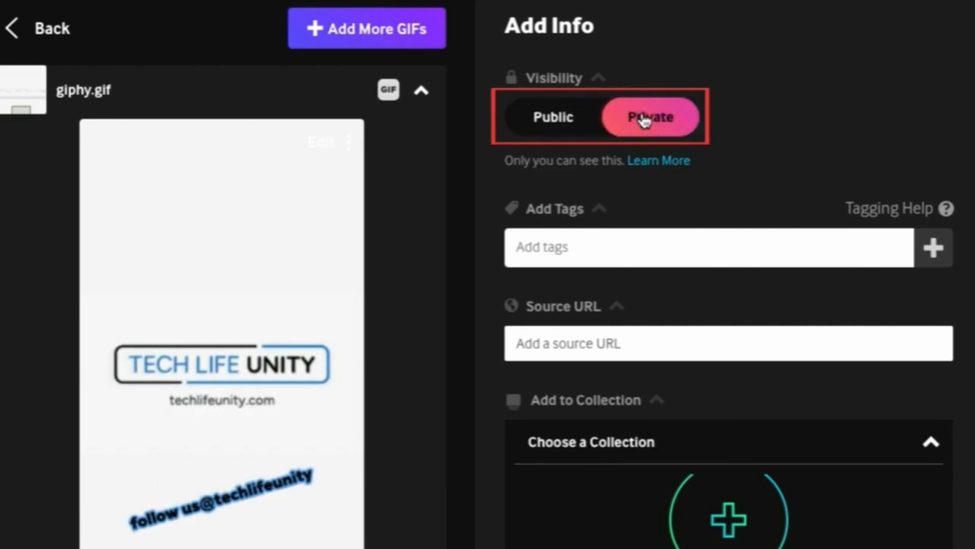
click(549, 125)
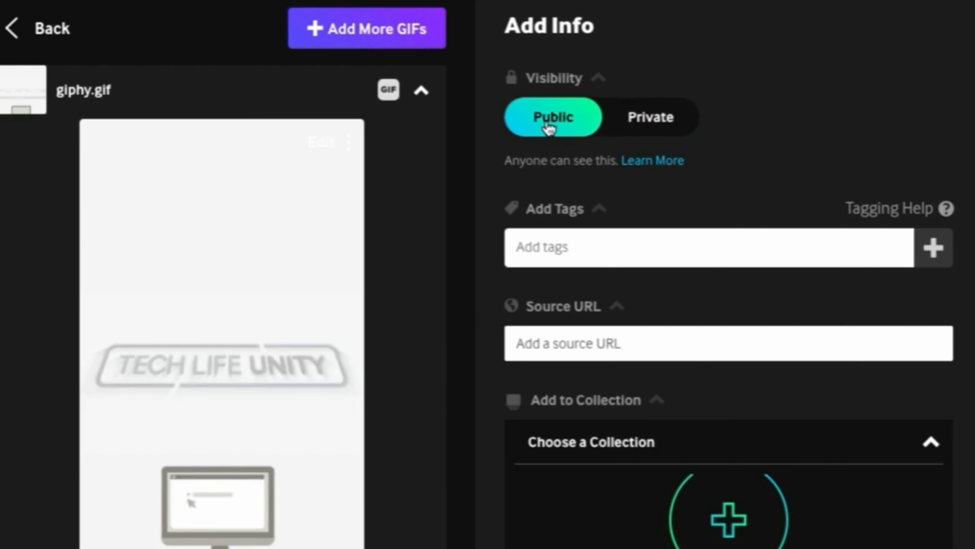
Step: Add the tags "tech life unity" and "techlifeunity" to the GIF and upload it to GIPHY
click(627, 245)
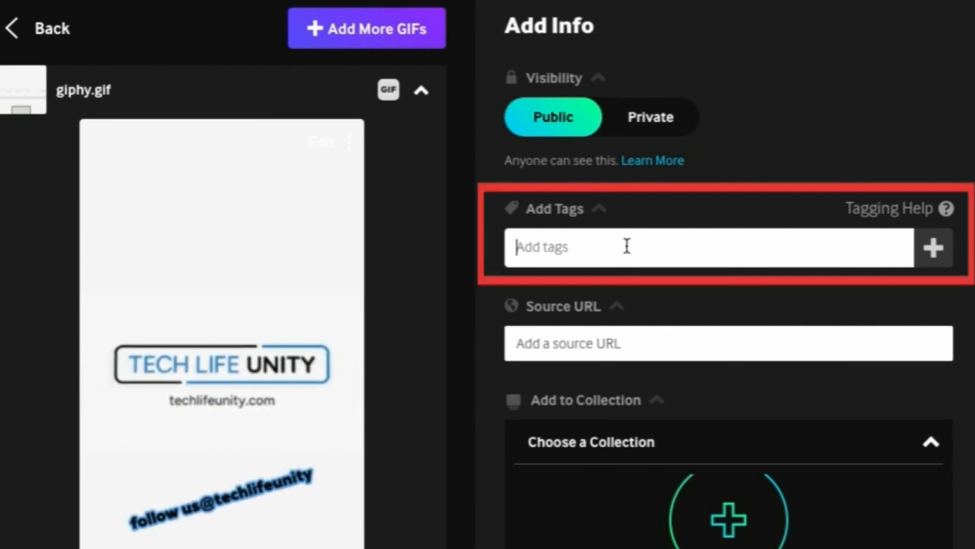
text(tech life unity)
click(934, 247)
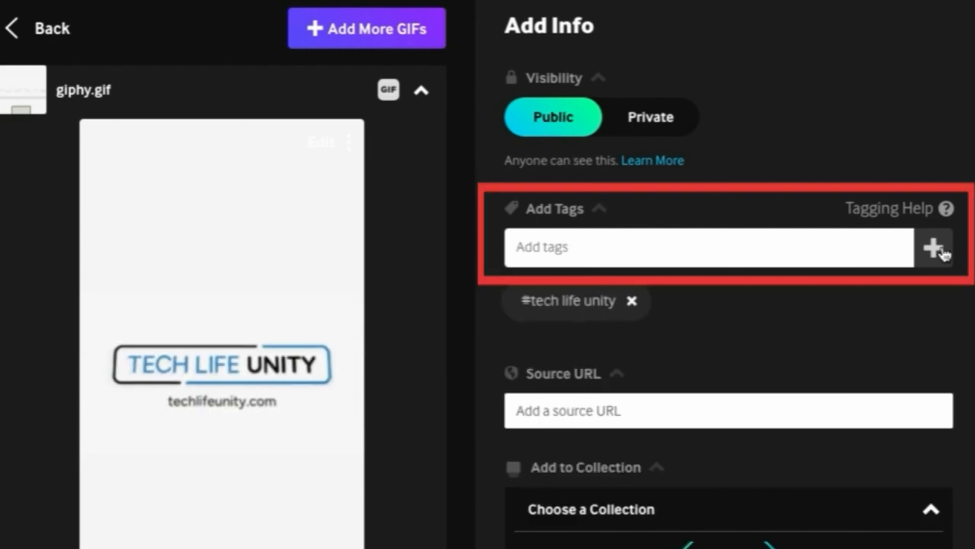
text(techlifeunity)
click(933, 248)
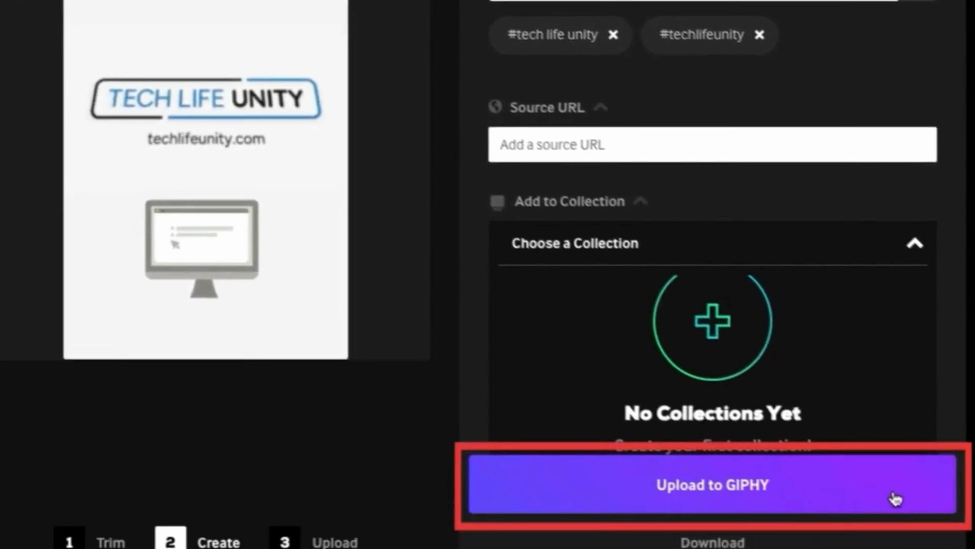
click(878, 468)
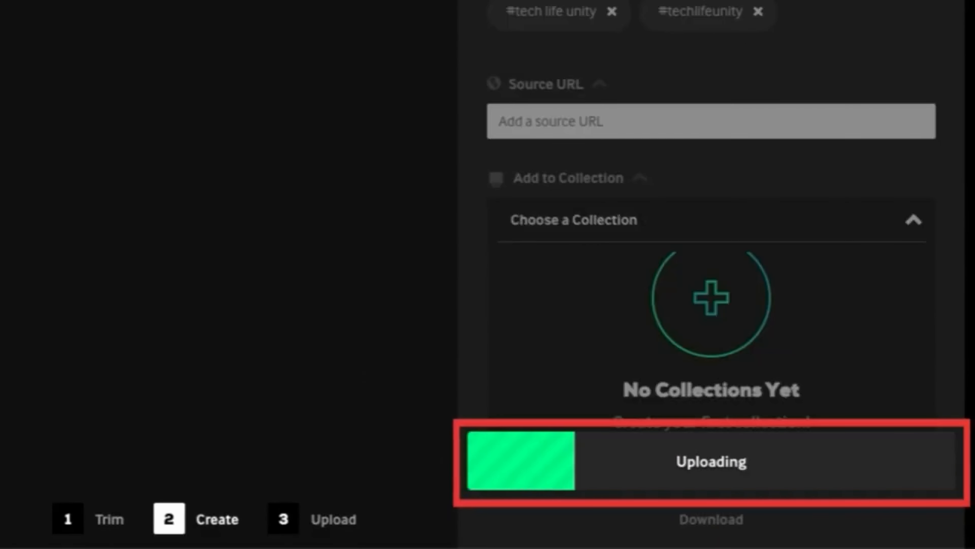